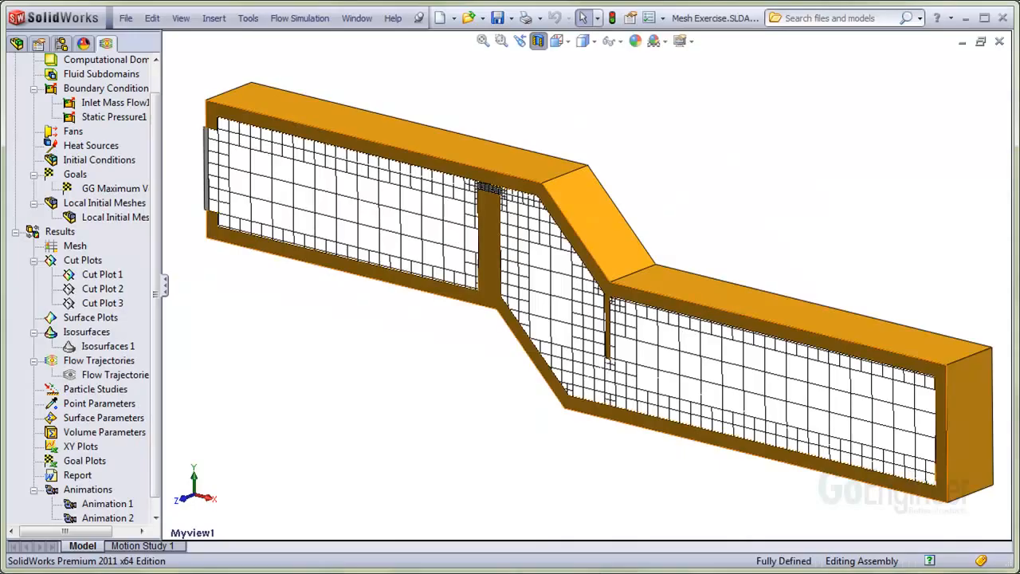
click(501, 41)
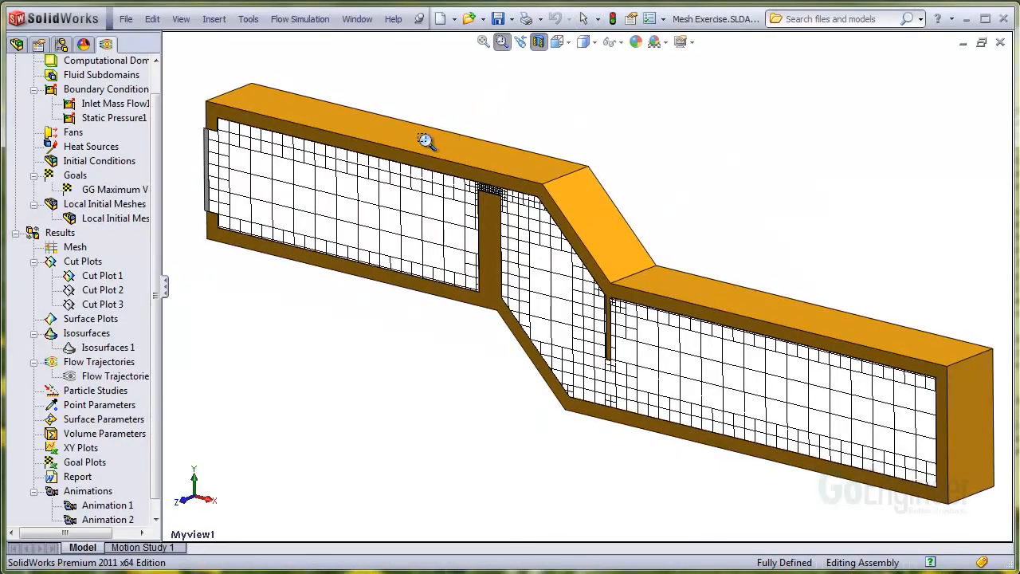
drag(396, 137, 611, 270)
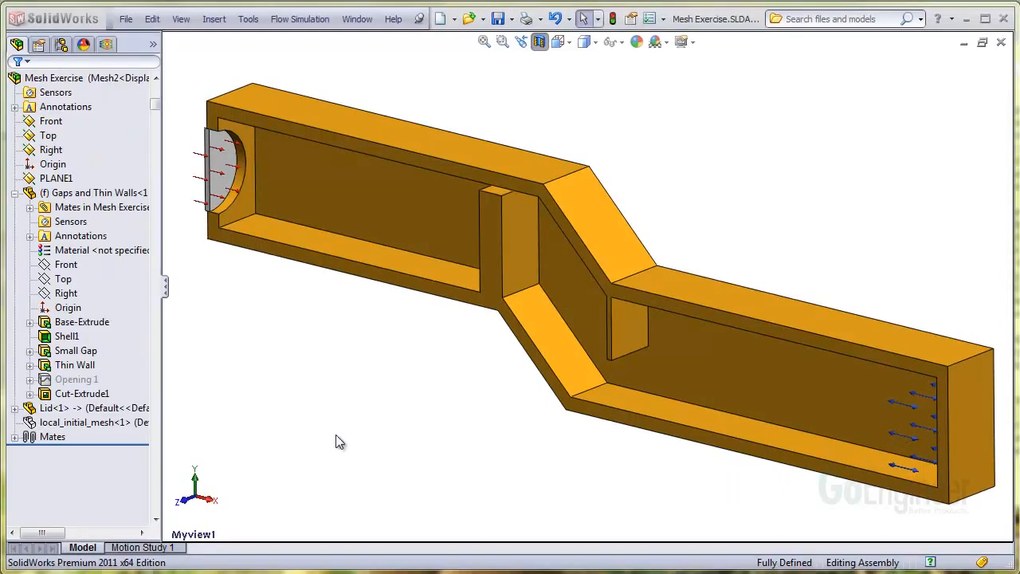
Unsuppress the local_initial_mesh component in the Mesh Exercise assembly
click(114, 427)
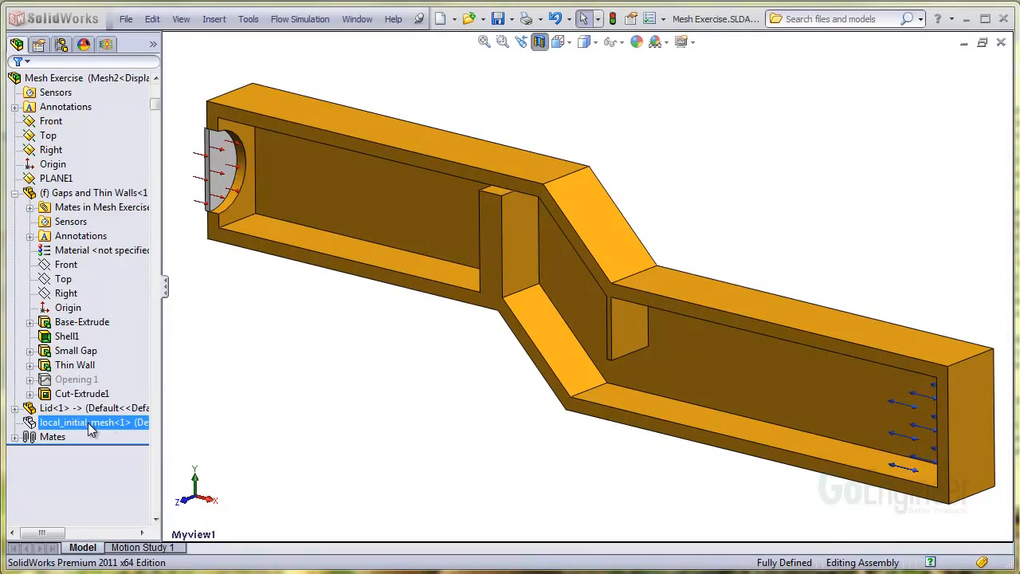
right_click(86, 424)
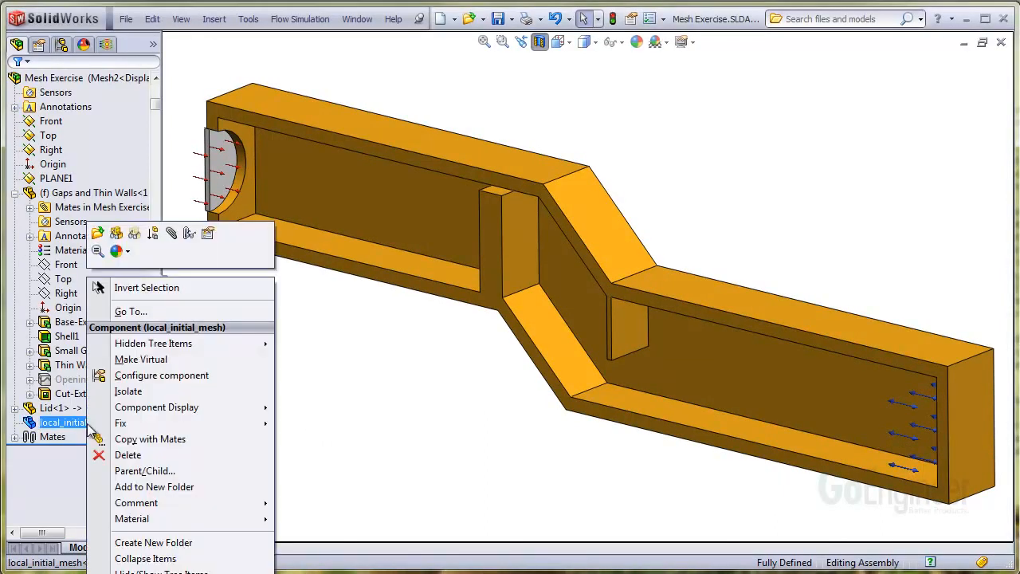
click(115, 234)
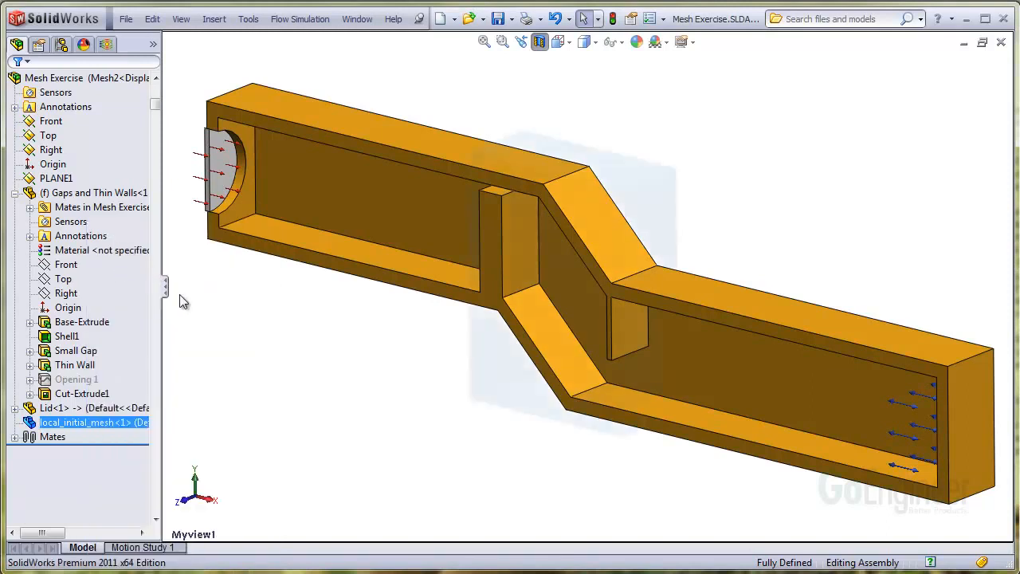
click(341, 412)
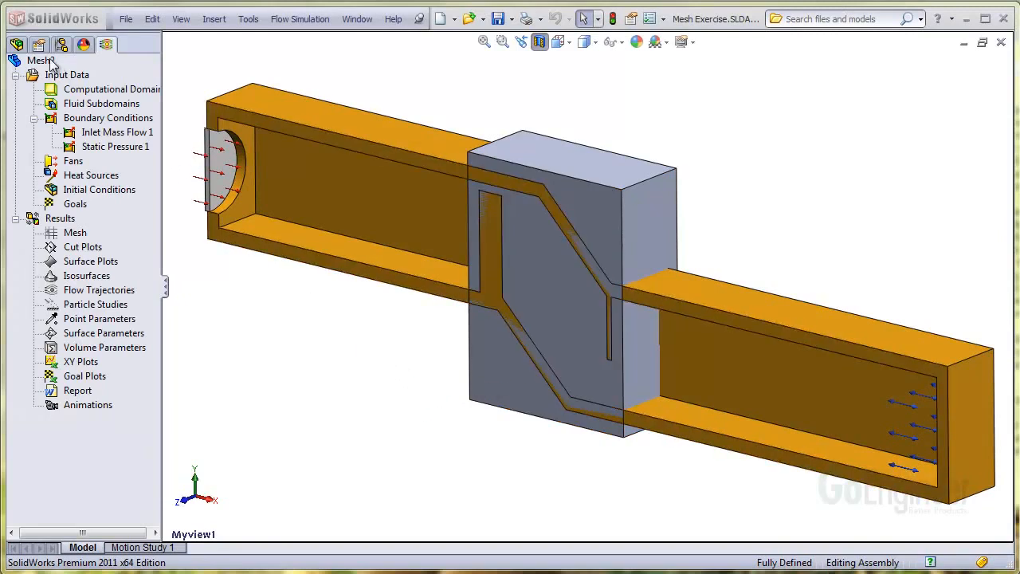
Customize the Mesh2 project tree to include Local Initial Meshes
right_click(50, 62)
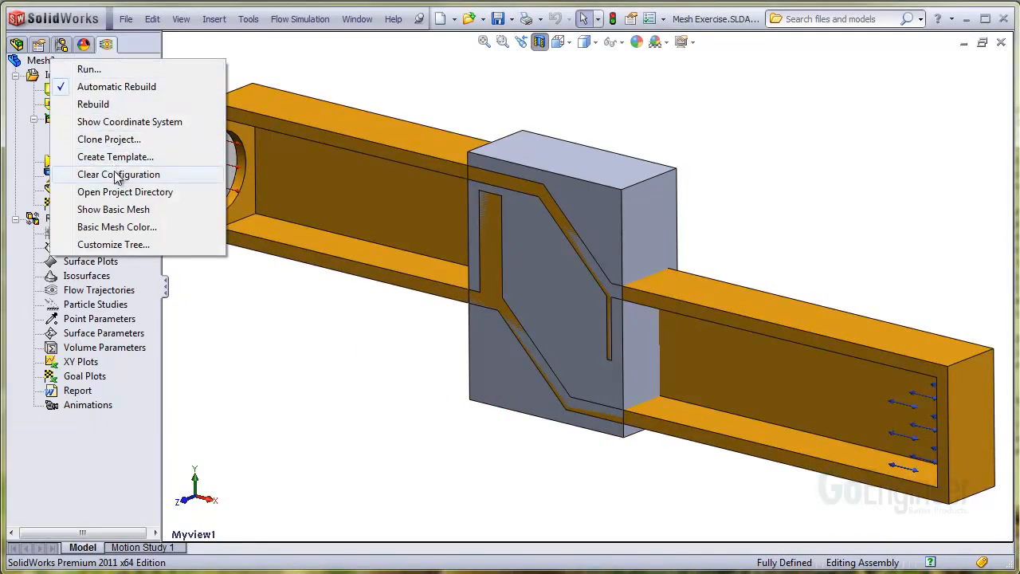
click(150, 247)
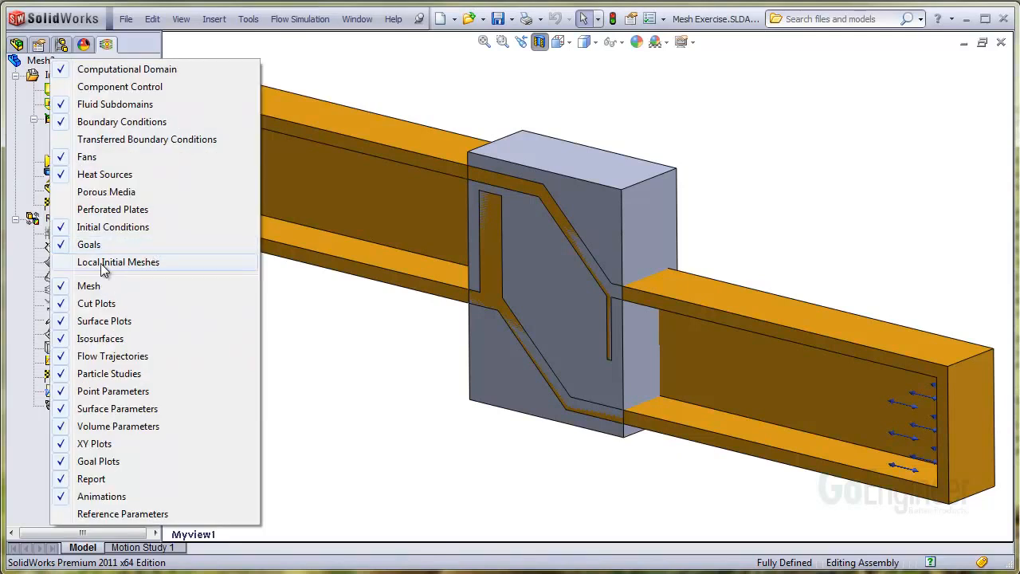
click(79, 269)
click(278, 293)
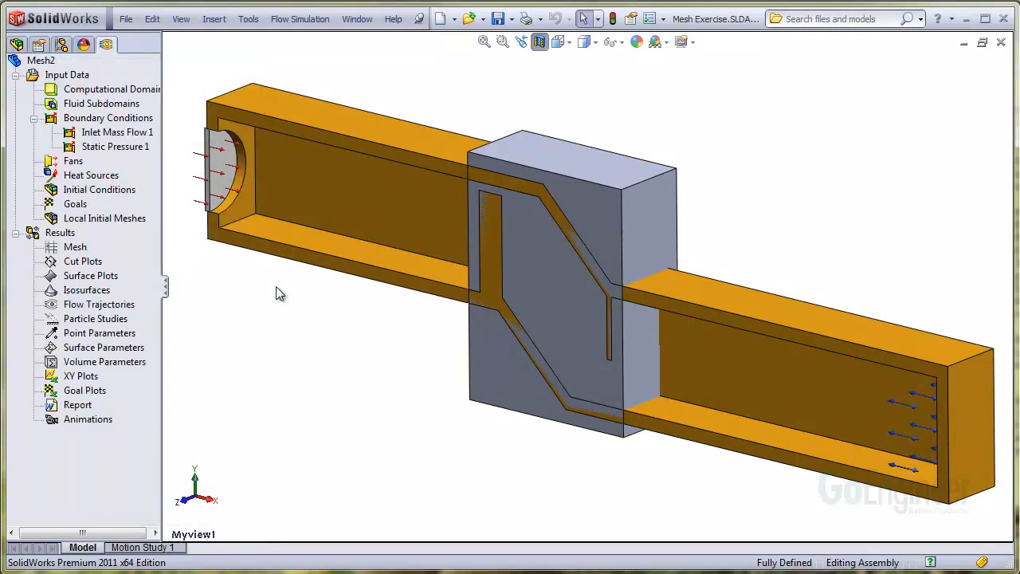
Insert a local initial mesh in Mesh2 and assign the local_initial_mesh component as its region
right_click(118, 218)
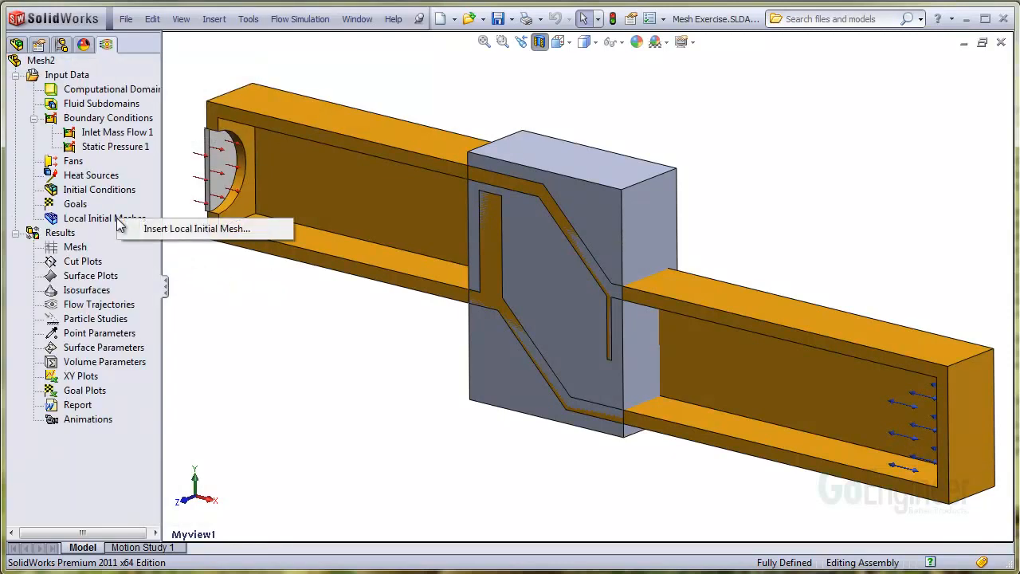
click(184, 231)
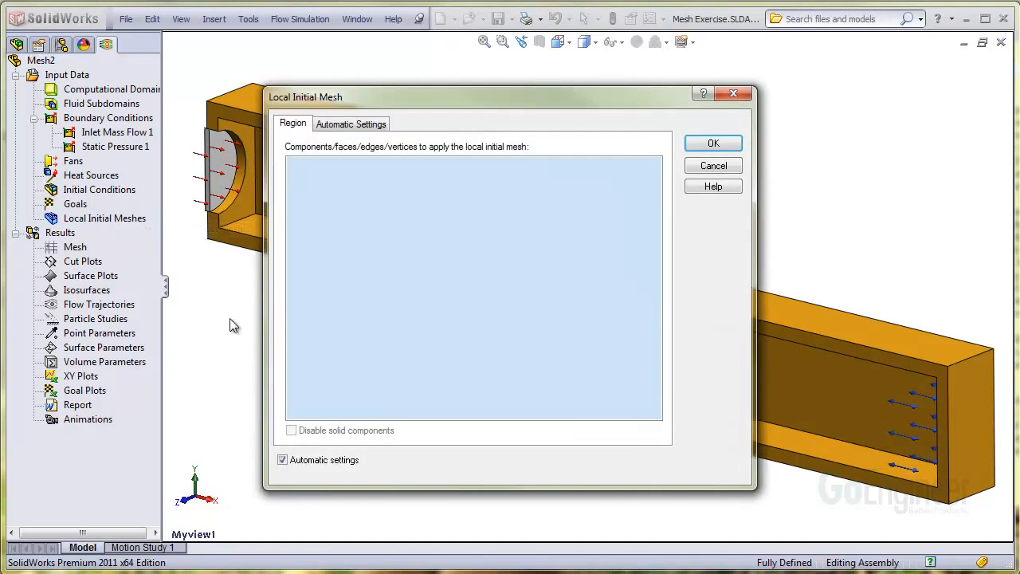
drag(412, 101, 736, 89)
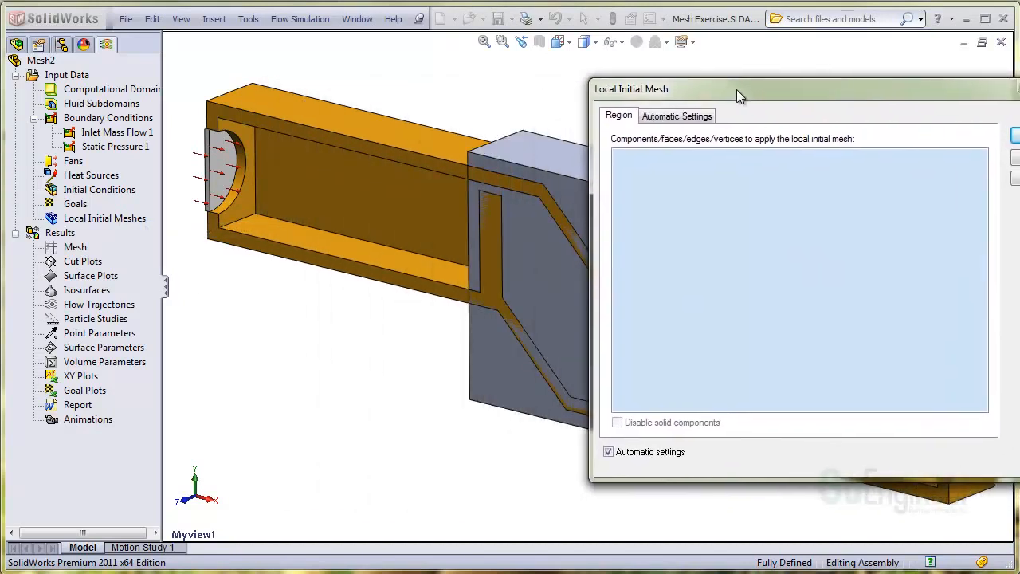
click(17, 45)
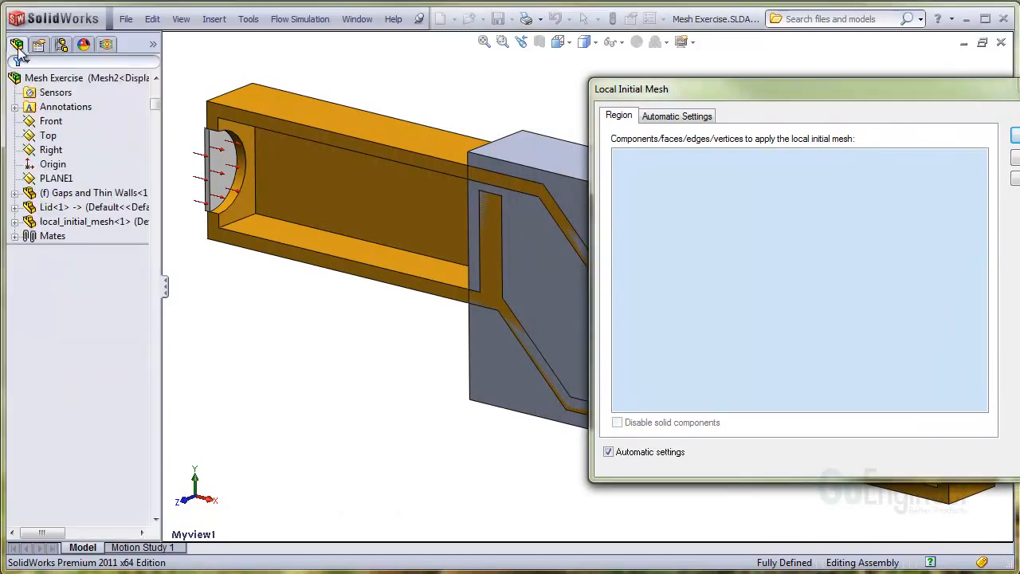
click(33, 224)
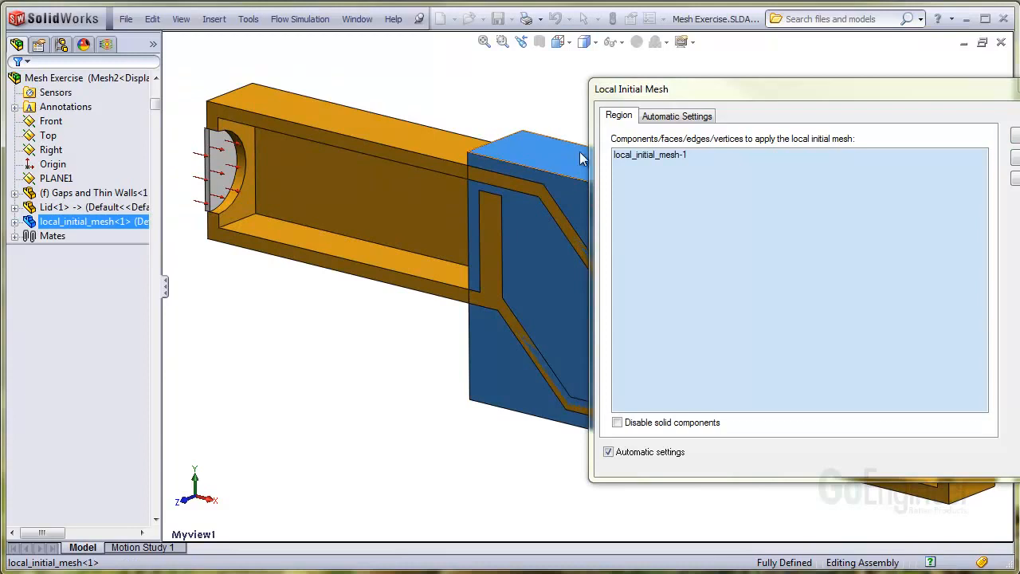
drag(663, 90, 357, 96)
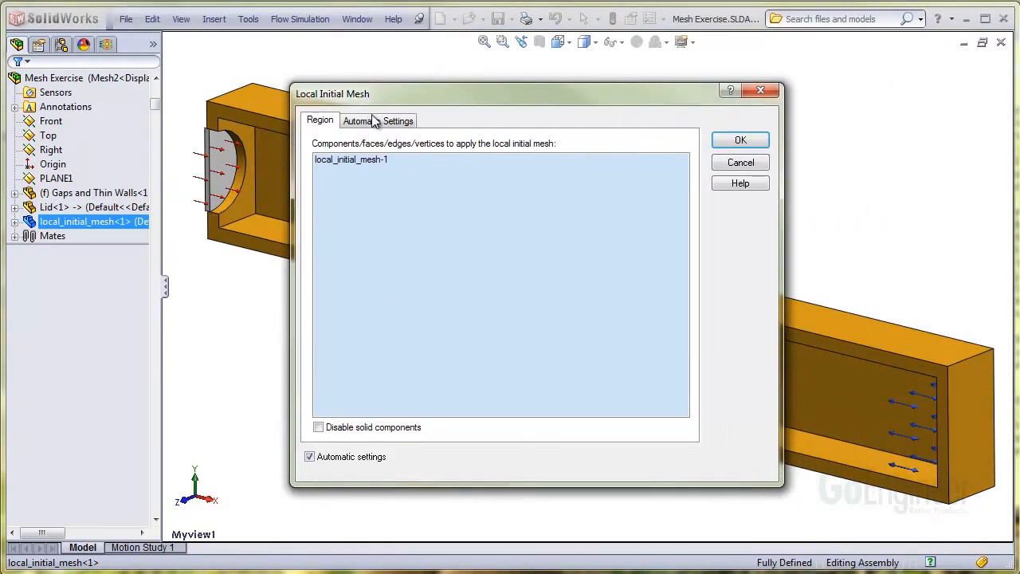
Manually specify a minimum gap size of 0.15 in for the local initial mesh and enable advanced narrow channel refinement
click(376, 121)
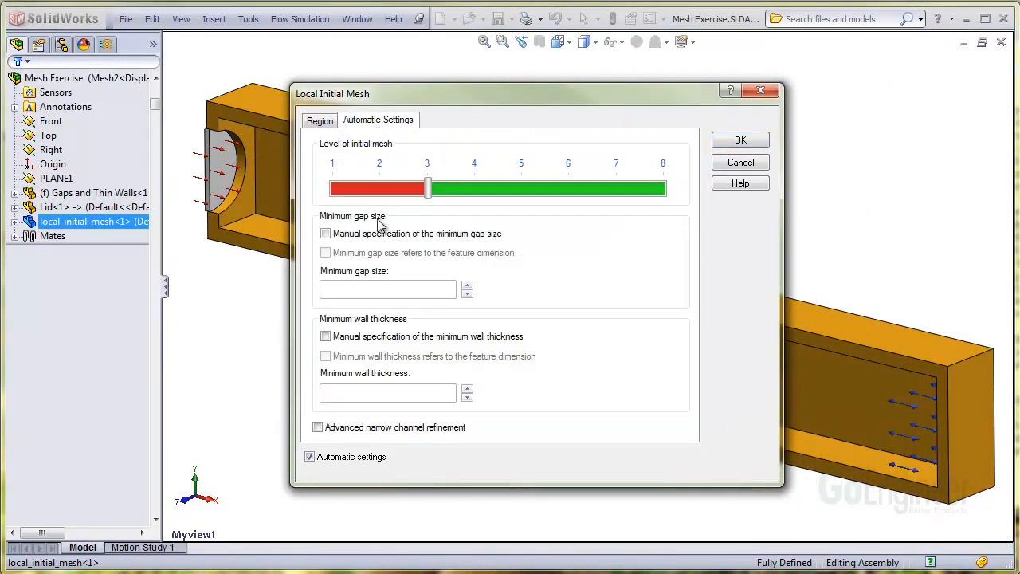
click(326, 234)
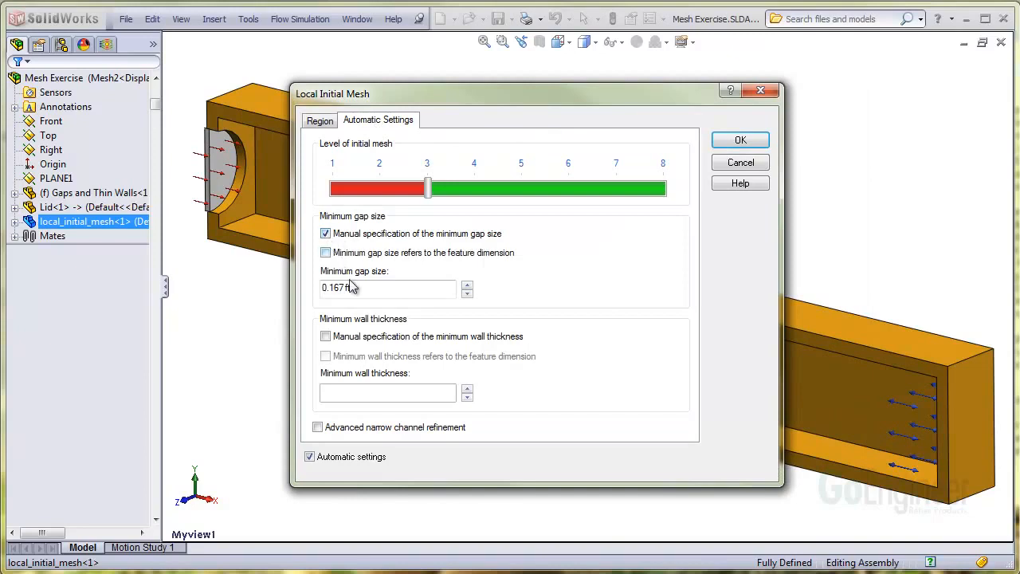
drag(356, 288, 323, 291)
text(0.15 i)
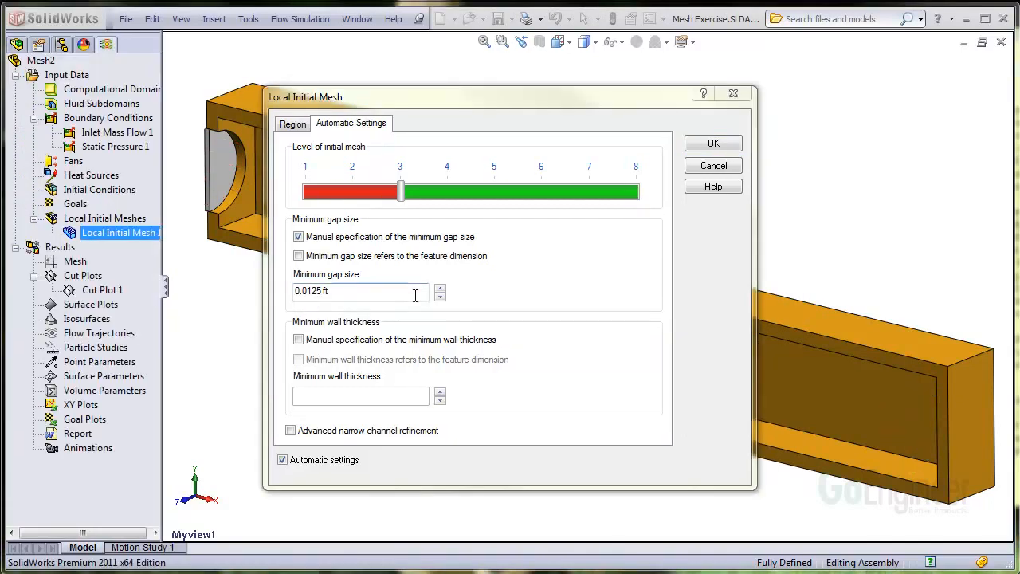
click(348, 293)
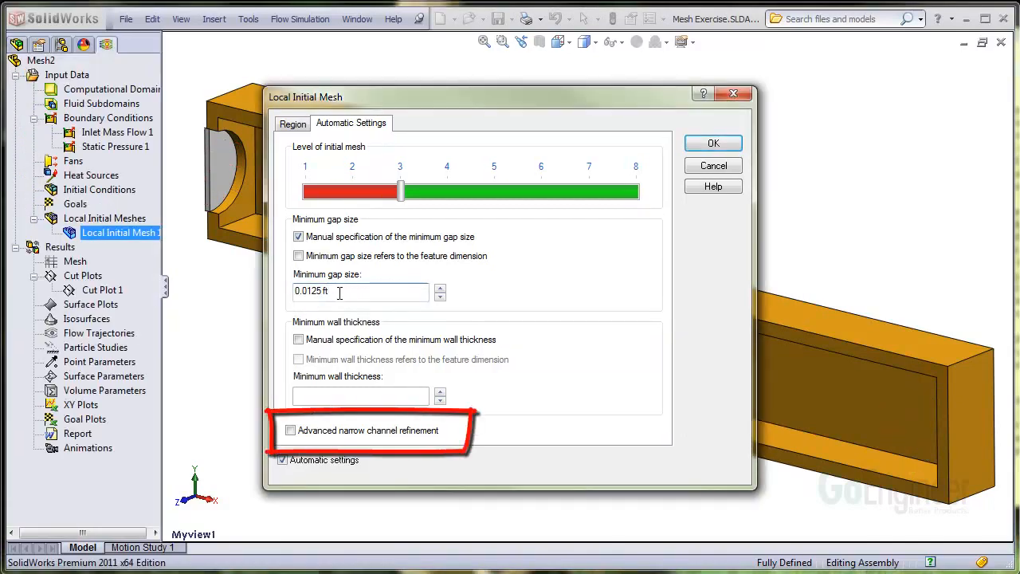
click(292, 431)
click(711, 145)
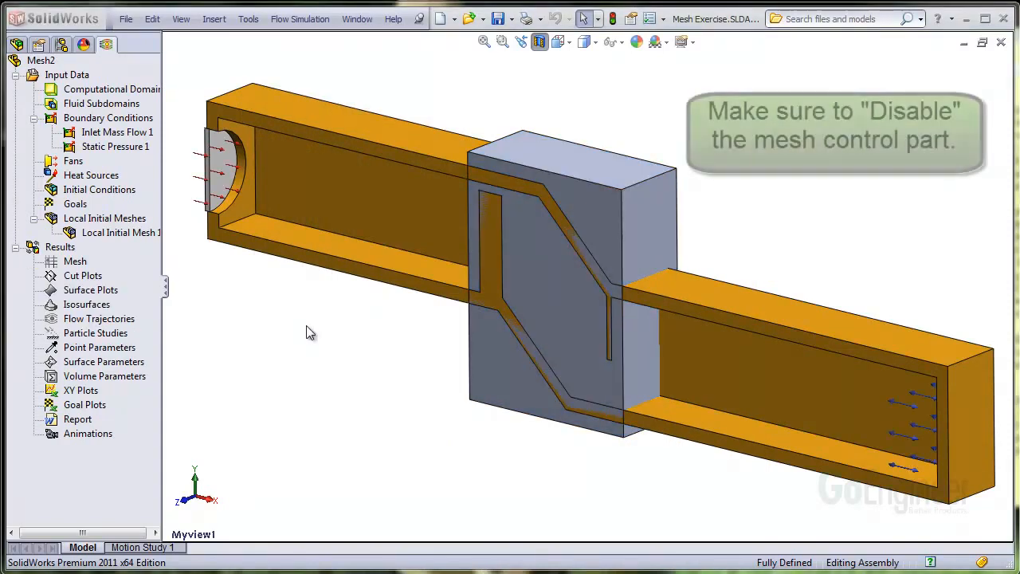
Disable the local_initial_mesh component in Component Control so the flow analysis does not treat it as a solid
click(302, 20)
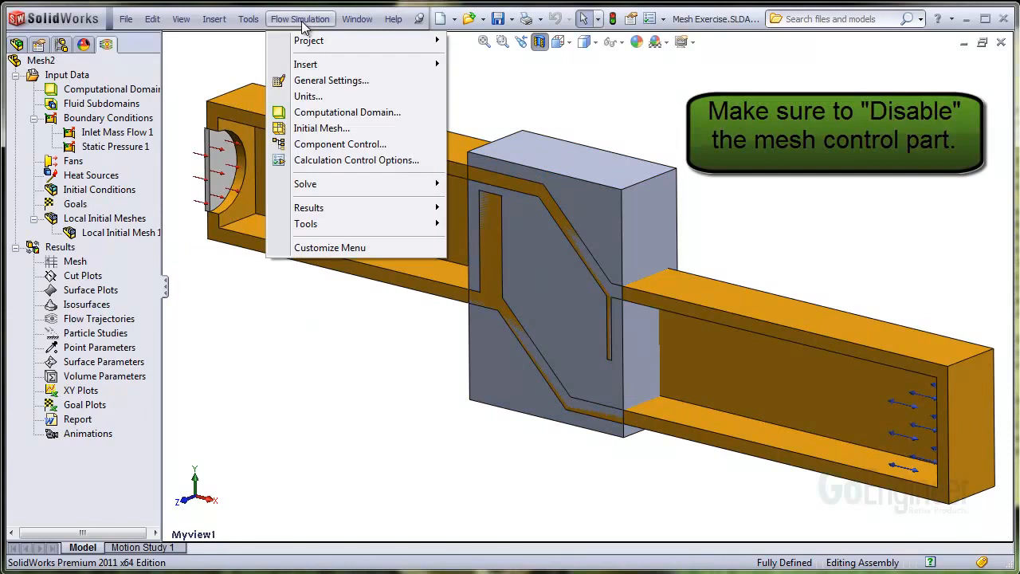
click(366, 146)
drag(427, 167, 251, 136)
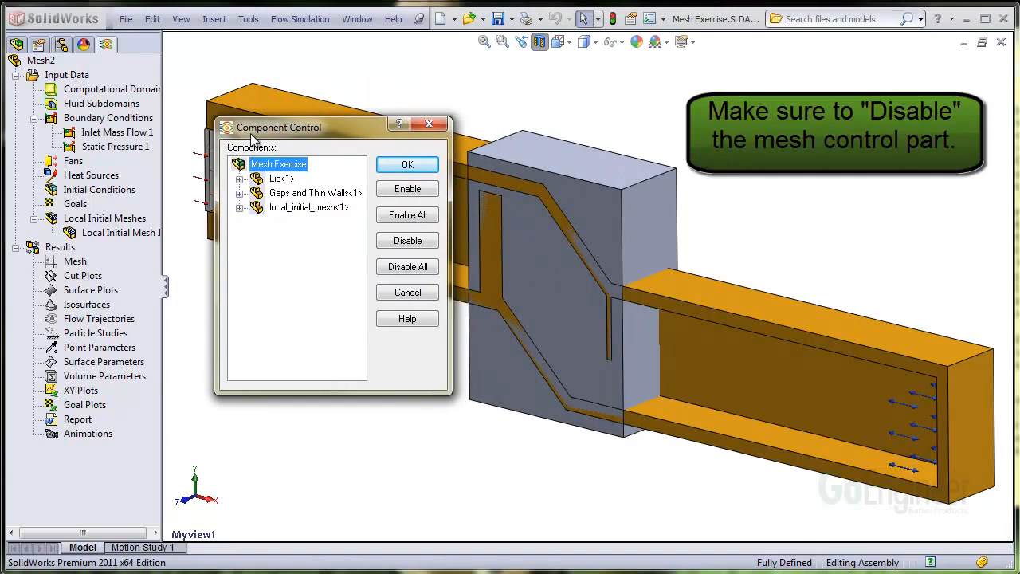
click(273, 209)
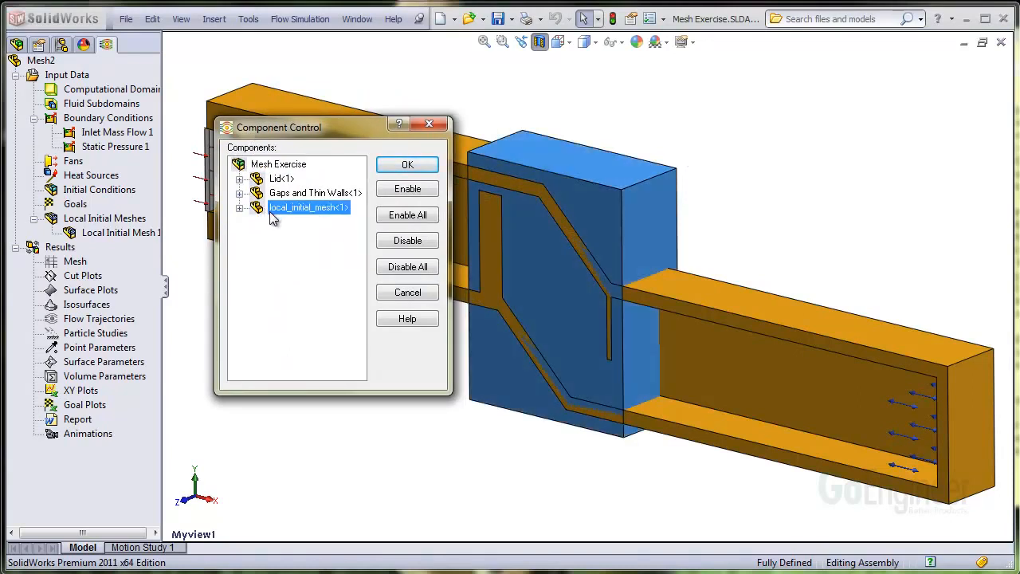
click(417, 247)
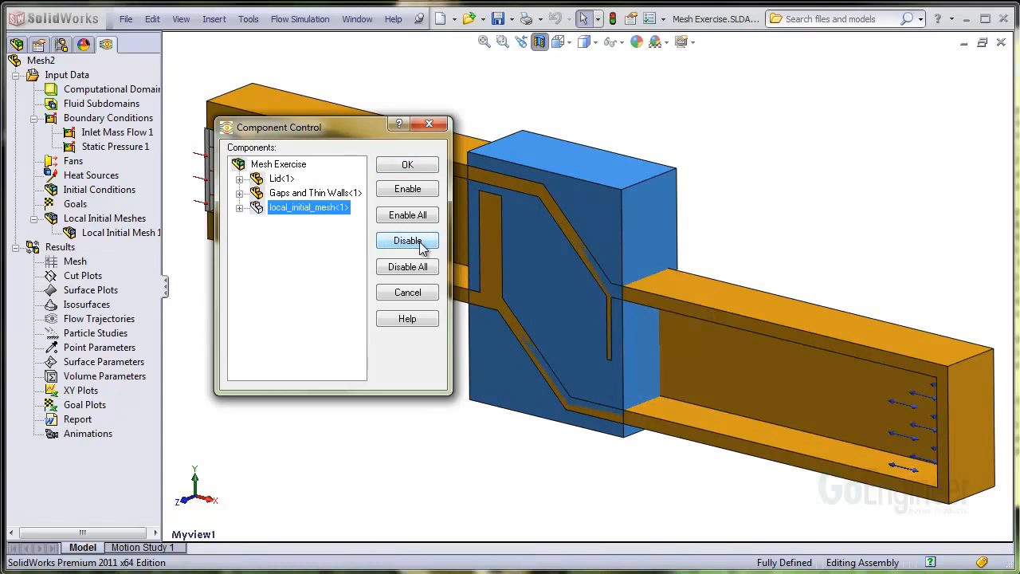
click(409, 167)
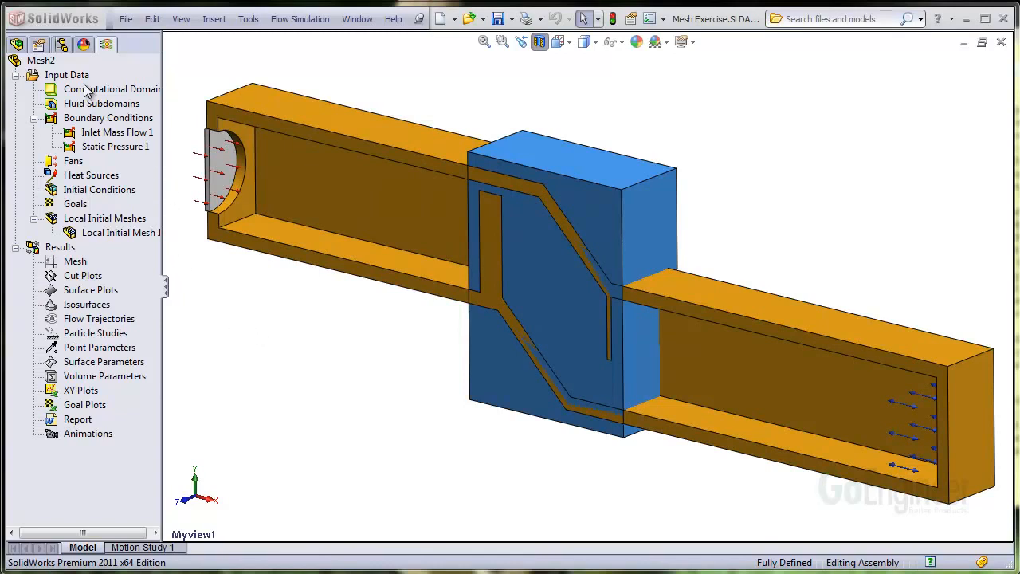
Run Mesh2 with Solve turned off to generate only the mesh, keeping Load results on
right_click(58, 63)
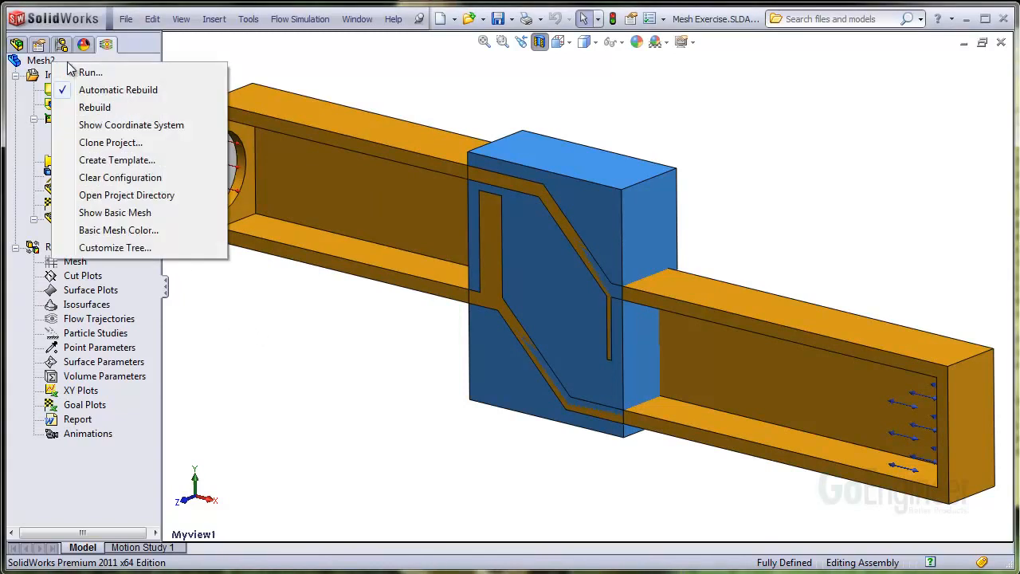
click(91, 73)
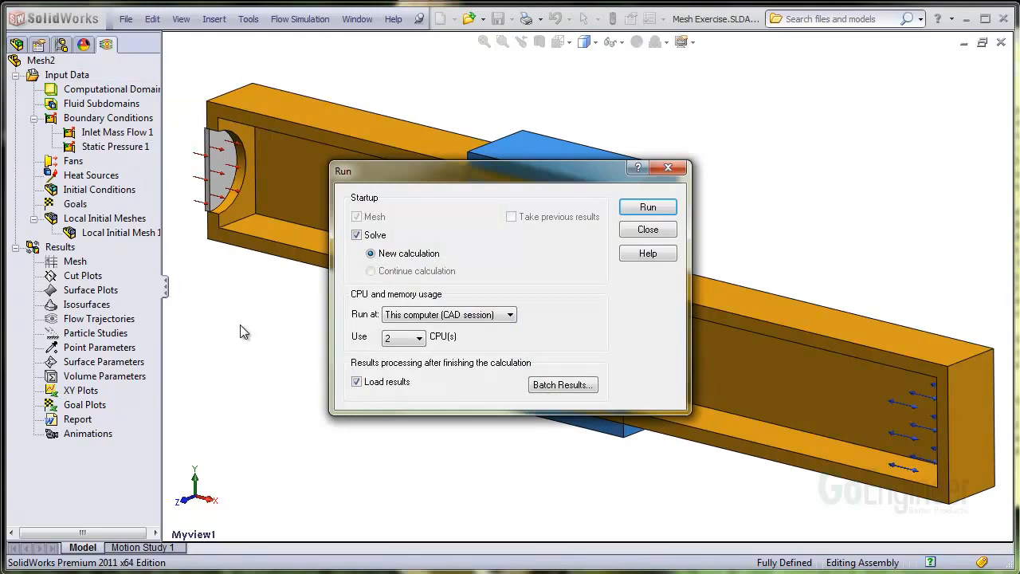
click(356, 234)
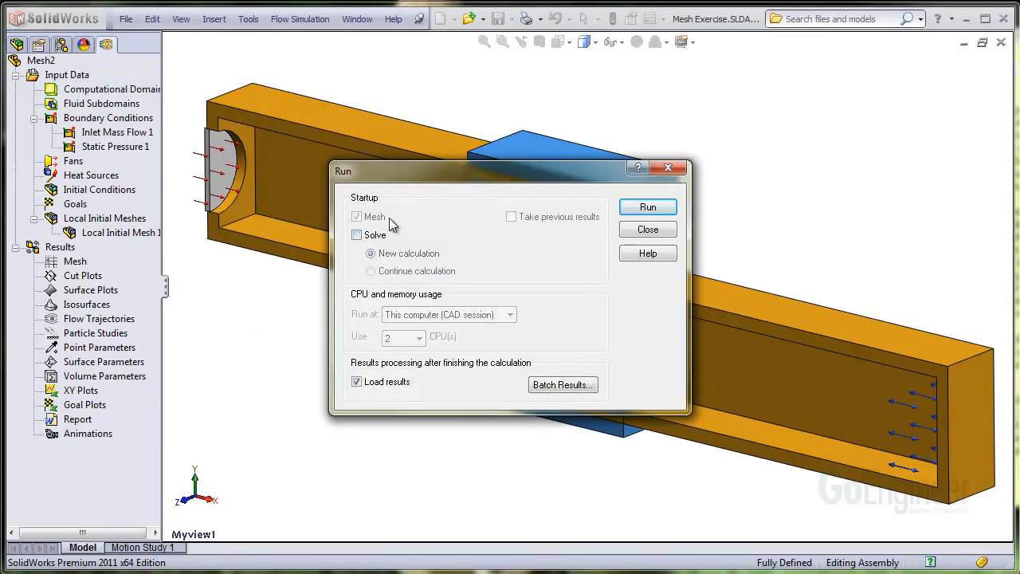
click(645, 209)
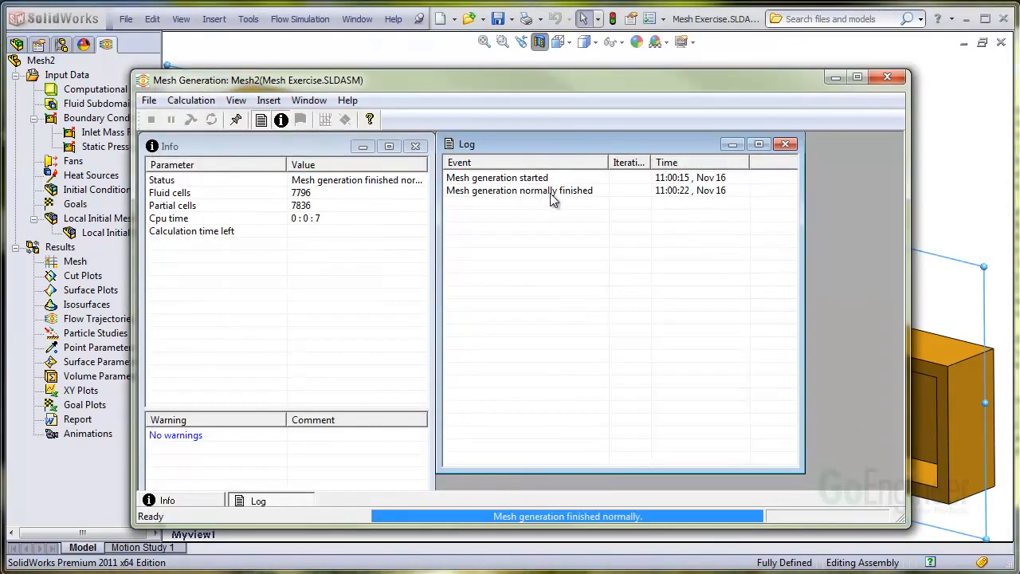
click(887, 77)
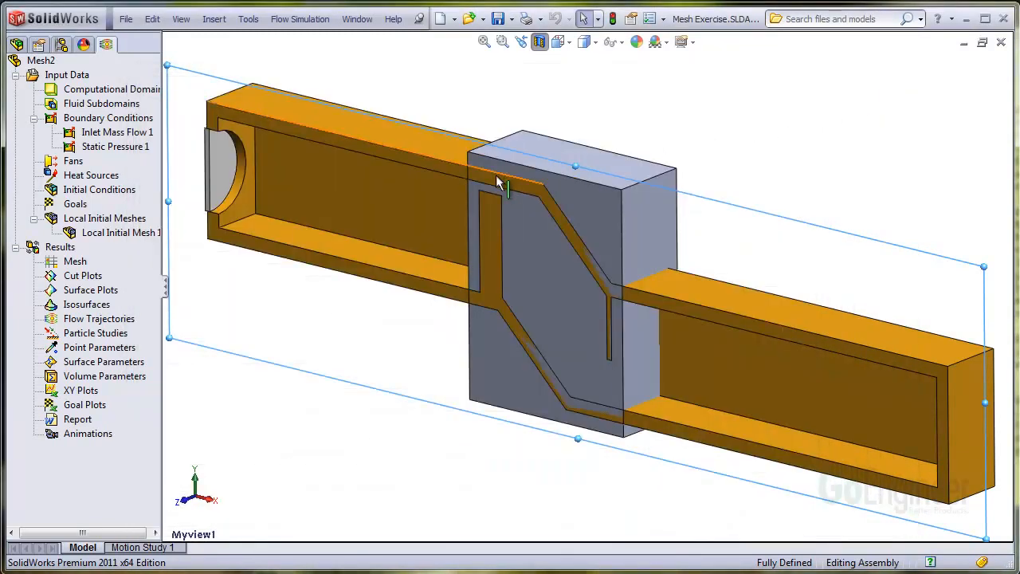
Insert a cut plot on the Front plane that displays the mesh
click(86, 276)
right_click(90, 283)
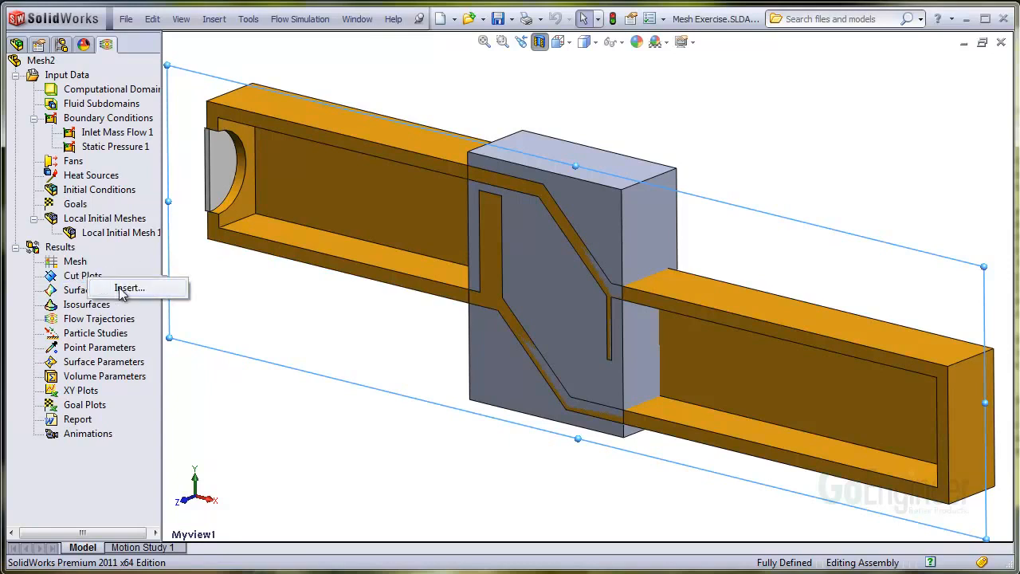
click(120, 290)
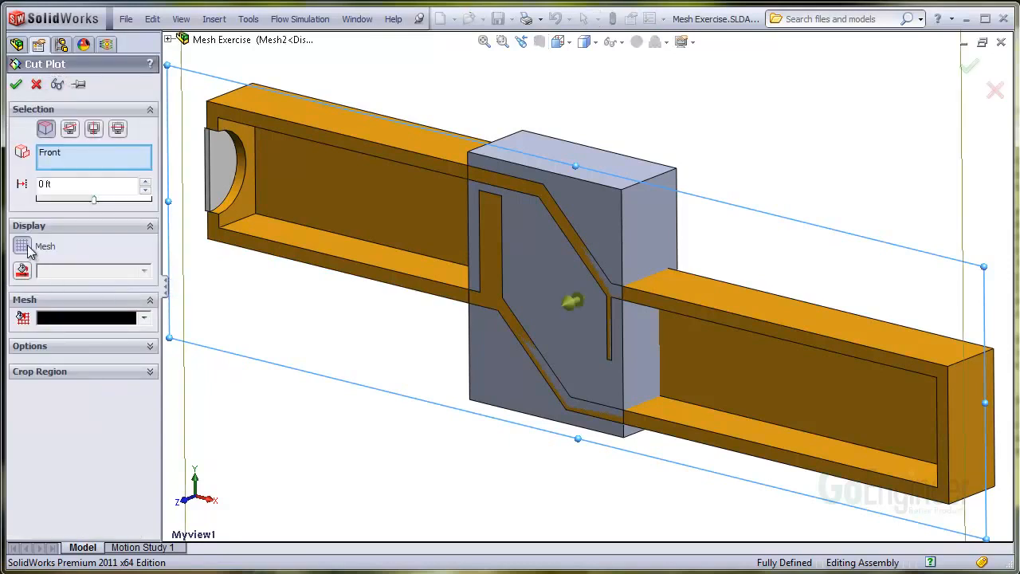
click(15, 85)
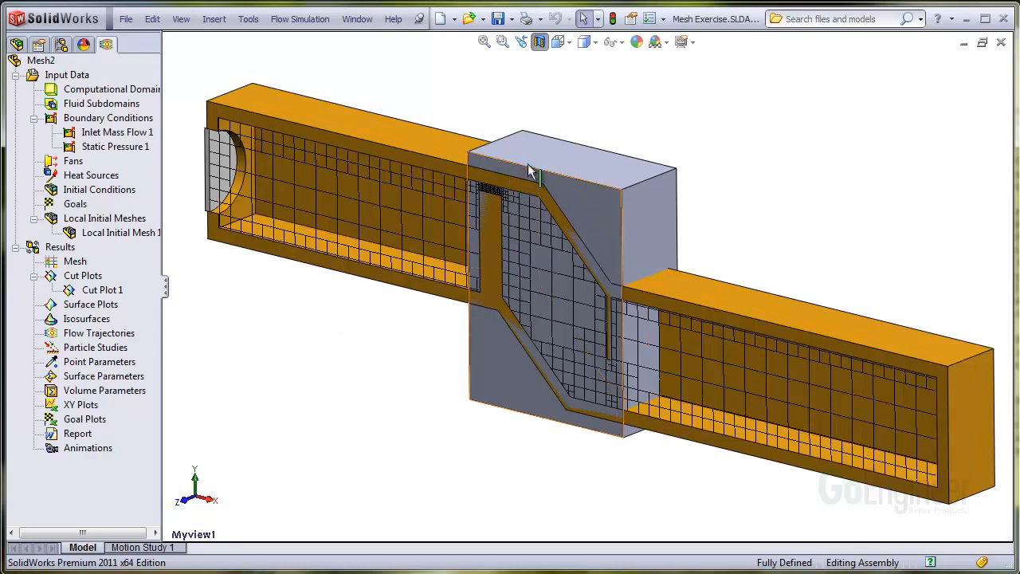
Hide the local_initial_mesh block and examine the cut plot's mesh closely at the small gap above the vertical wall
key(Tab)
click(502, 42)
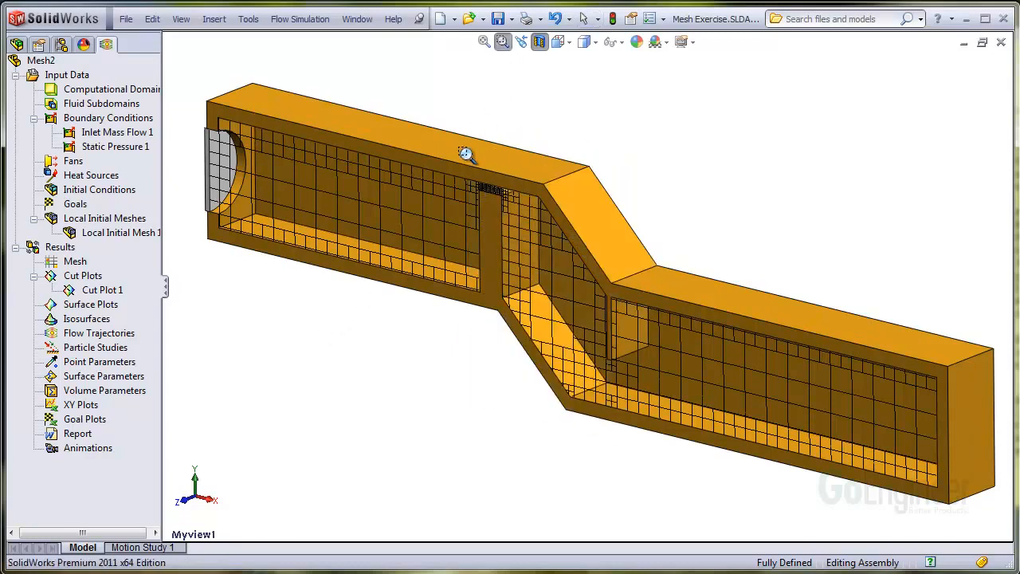
drag(487, 192, 576, 251)
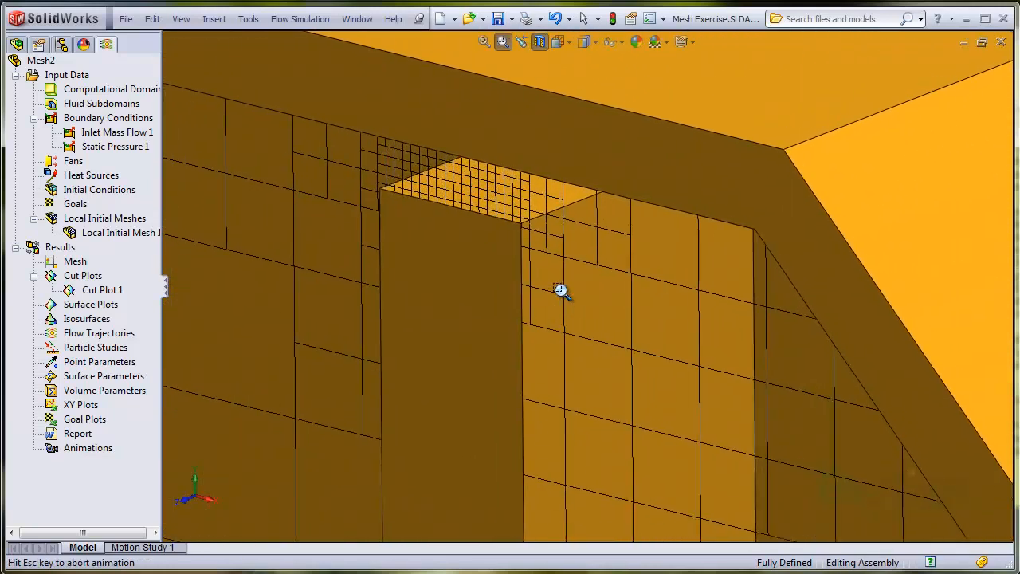